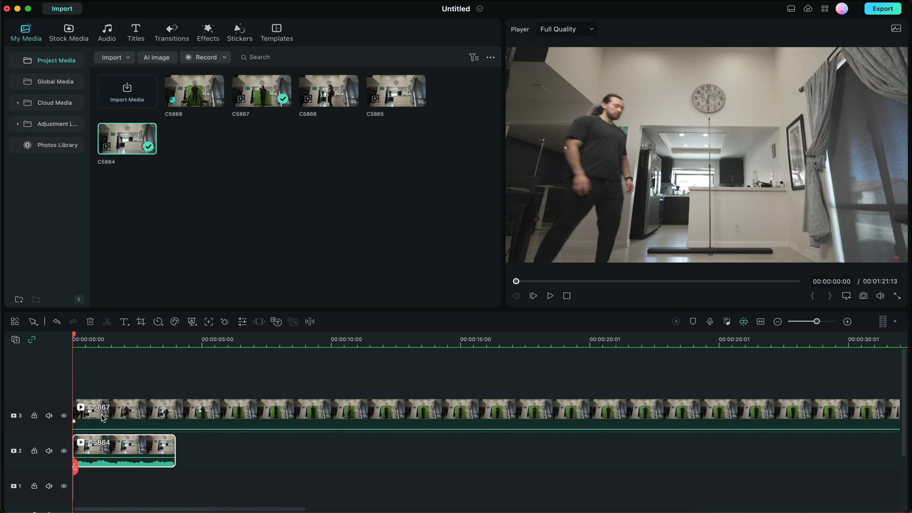
# - Shift C5867 later to free the timeline start, then freeze the C5864 clip and trim it to a duration of 00:00:07:08
pyautogui.moveTo(101, 417); pyautogui.dragTo(194, 412)
pyautogui.click(82, 445)
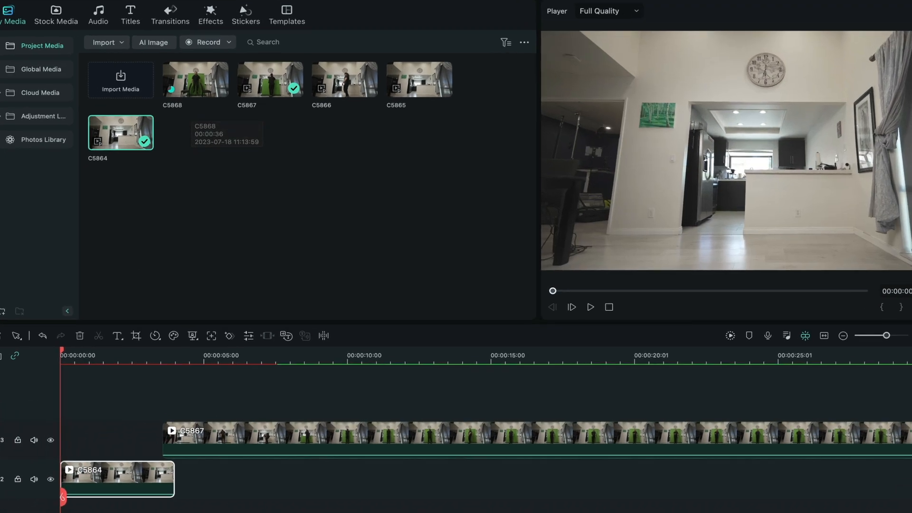
pyautogui.click(165, 2)
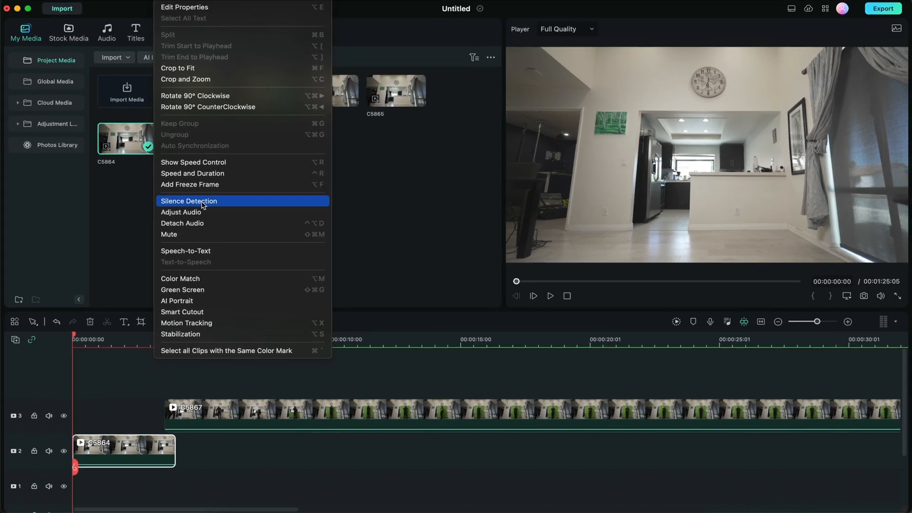
pyautogui.click(194, 177)
pyautogui.moveTo(198, 438); pyautogui.dragTo(263, 436)
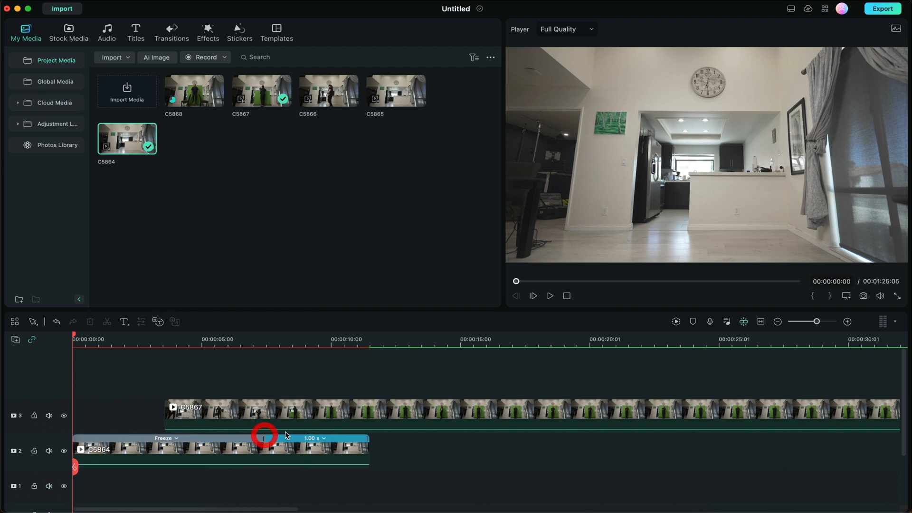
pyautogui.moveTo(369, 447); pyautogui.dragTo(262, 447)
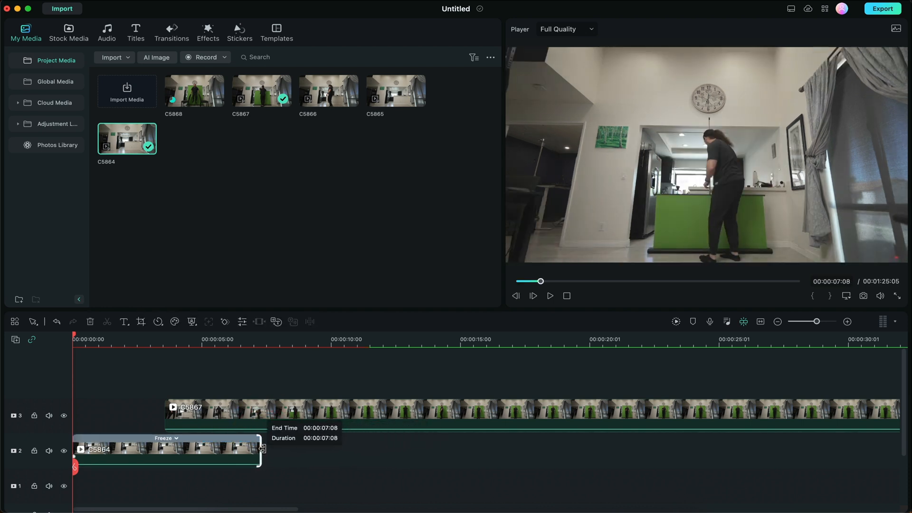
# - Move the C5867 clip back to the timeline start and trim off the opening footage before the man stands facing forward with hands raised
pyautogui.click(336, 409)
pyautogui.moveTo(341, 411); pyautogui.dragTo(235, 420)
pyautogui.click(114, 336)
pyautogui.moveTo(114, 335); pyautogui.dragTo(325, 318)
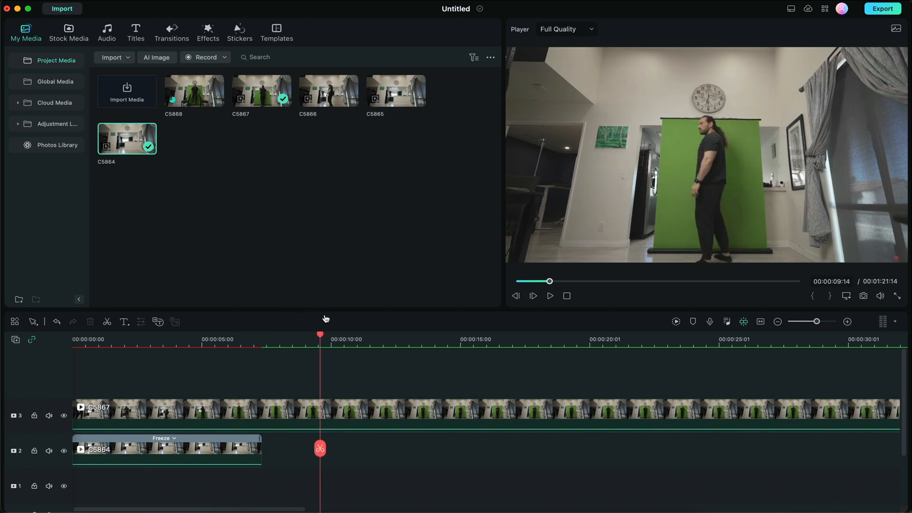
pyautogui.moveTo(326, 319); pyautogui.dragTo(351, 319)
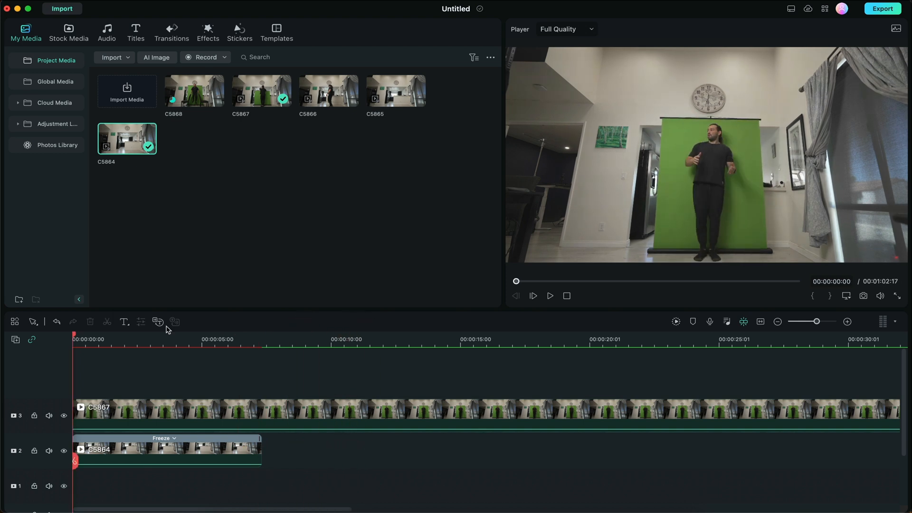
# - Draw a freehand mask around the man's upper body, above the waist and within the green screen, on the C5867 clip
pyautogui.click(169, 363)
pyautogui.click(169, 414)
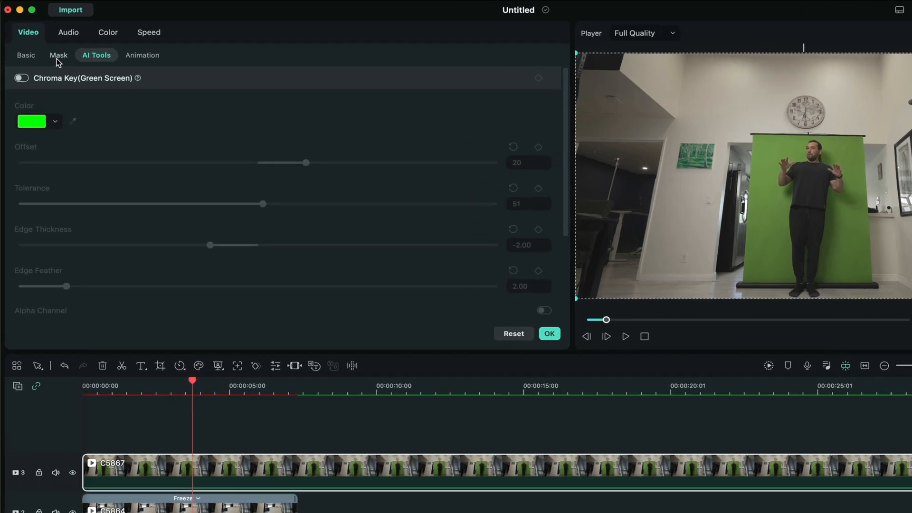
pyautogui.click(51, 49)
pyautogui.click(94, 85)
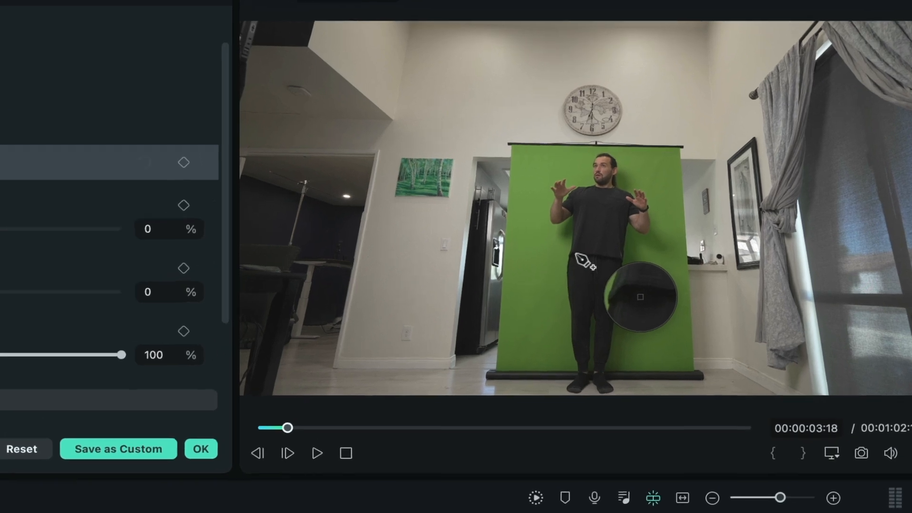
pyautogui.click(698, 181)
pyautogui.click(629, 263)
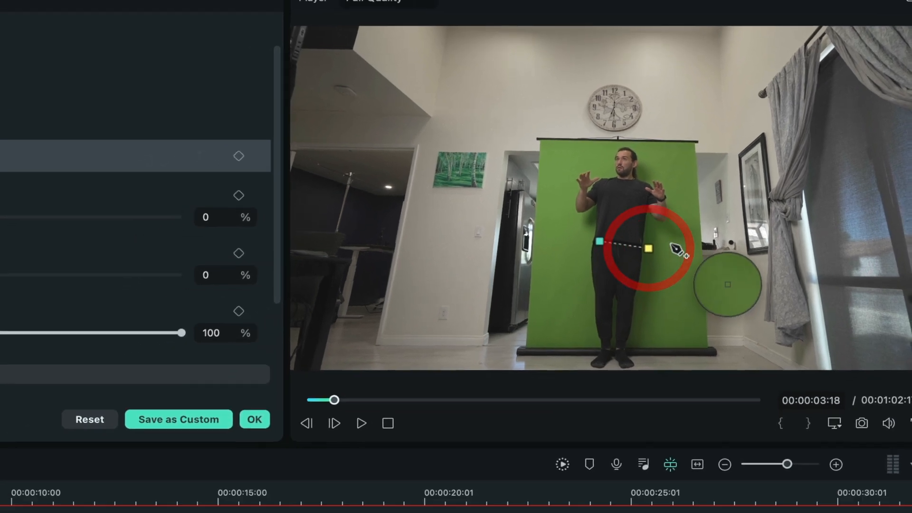
pyautogui.click(680, 239)
pyautogui.click(693, 145)
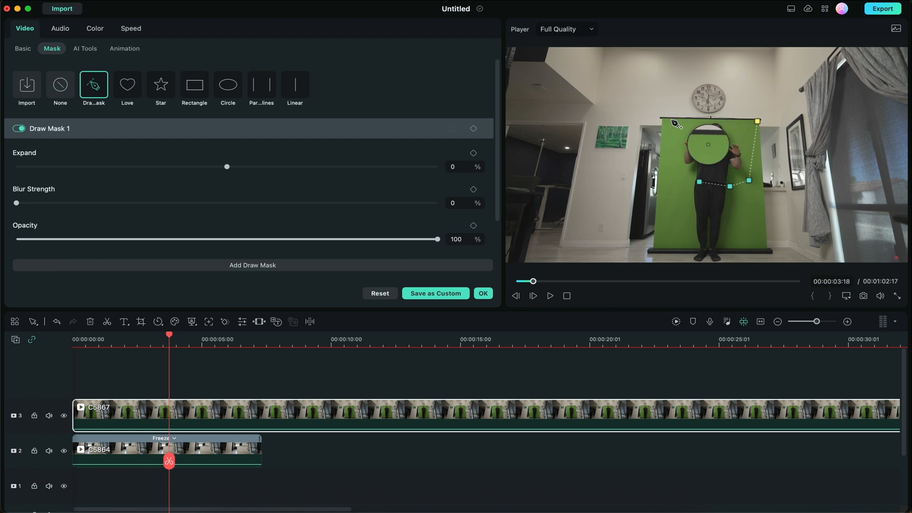
# - At the end of the freeze frame, draw a mask around the man's hanging legs on the second C5867 clip
pyautogui.click(257, 338)
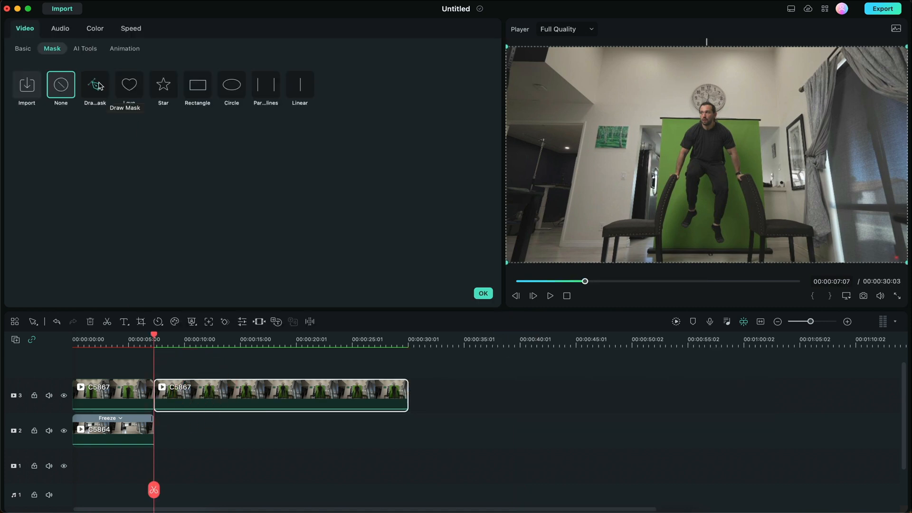
pyautogui.click(98, 85)
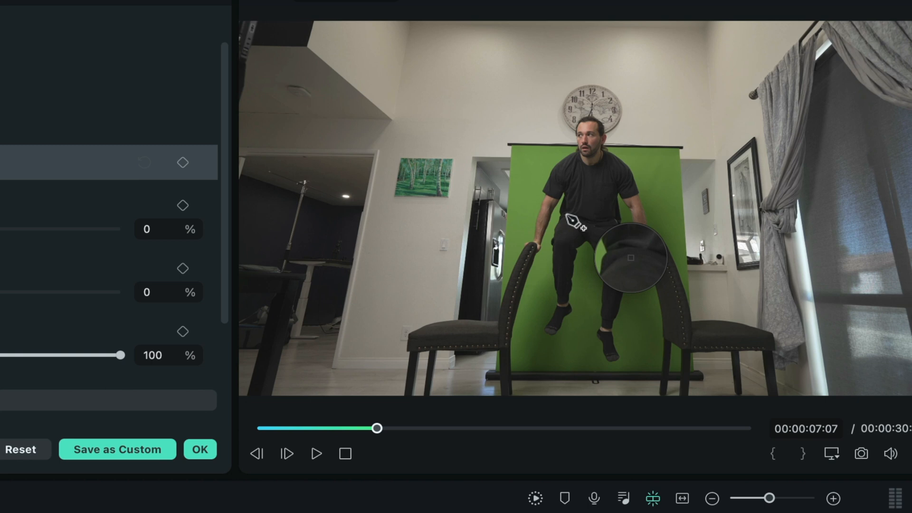
pyautogui.click(567, 217)
pyautogui.click(621, 224)
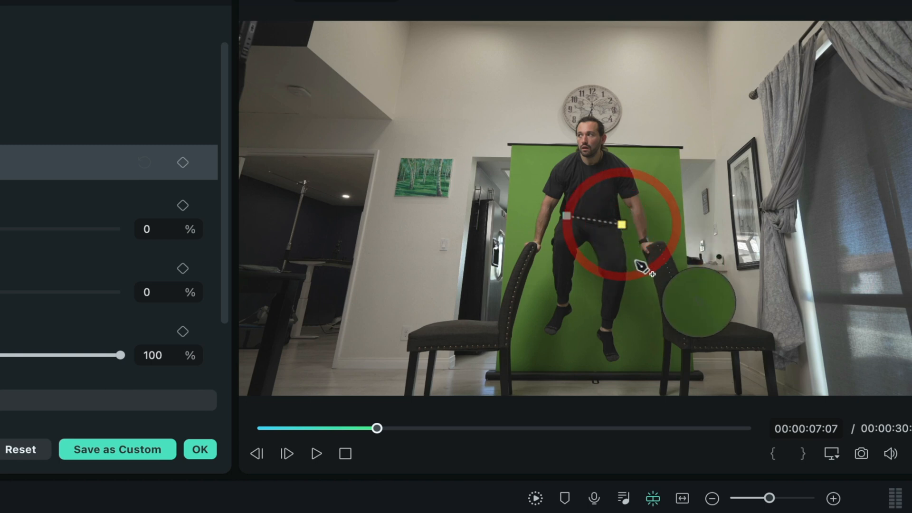
pyautogui.click(635, 283)
pyautogui.click(644, 356)
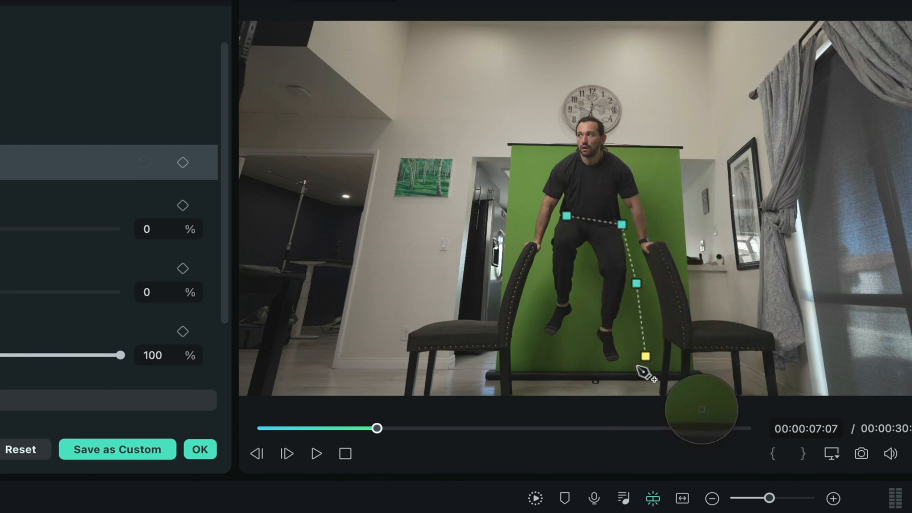
pyautogui.click(637, 368)
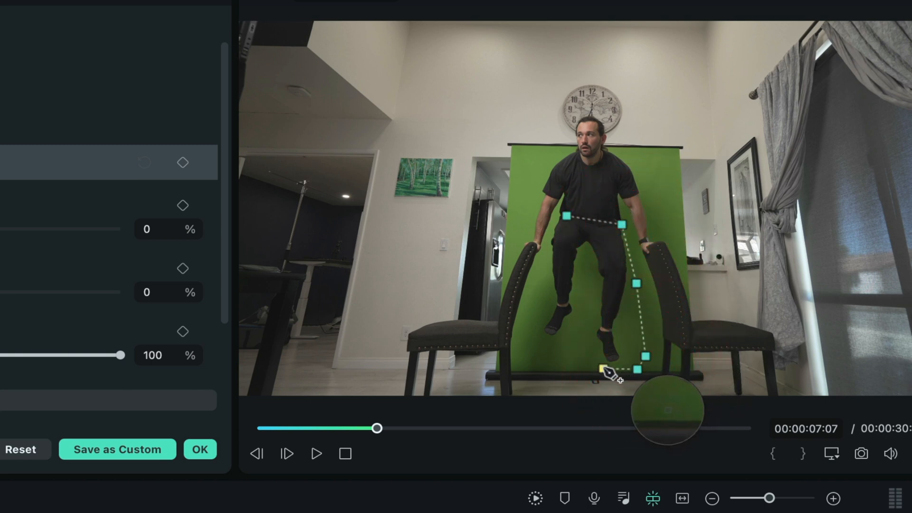
pyautogui.click(604, 368)
pyautogui.click(626, 304)
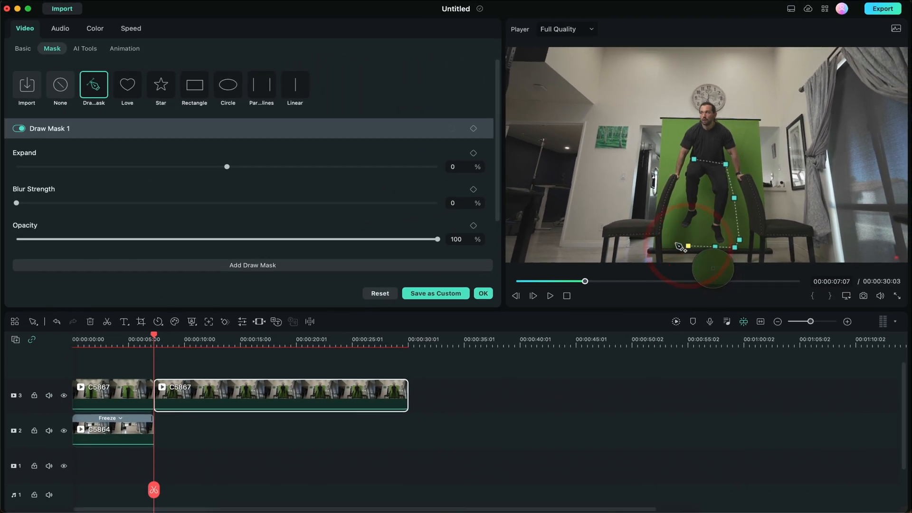
pyautogui.click(673, 244)
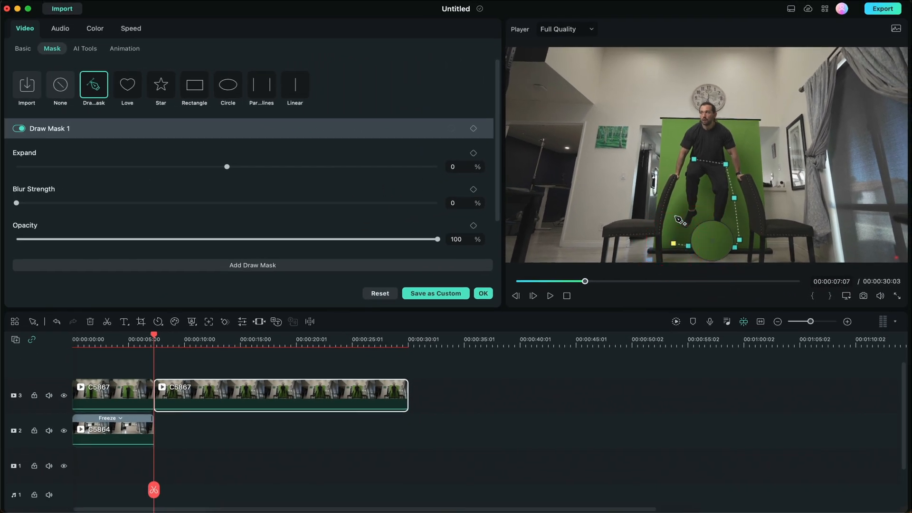
pyautogui.click(482, 293)
# - Stack the upper-body clip on track 4 over the legs clip at the timeline start, and position the upper body at X -46, Y 176
pyautogui.moveTo(111, 395); pyautogui.dragTo(112, 362)
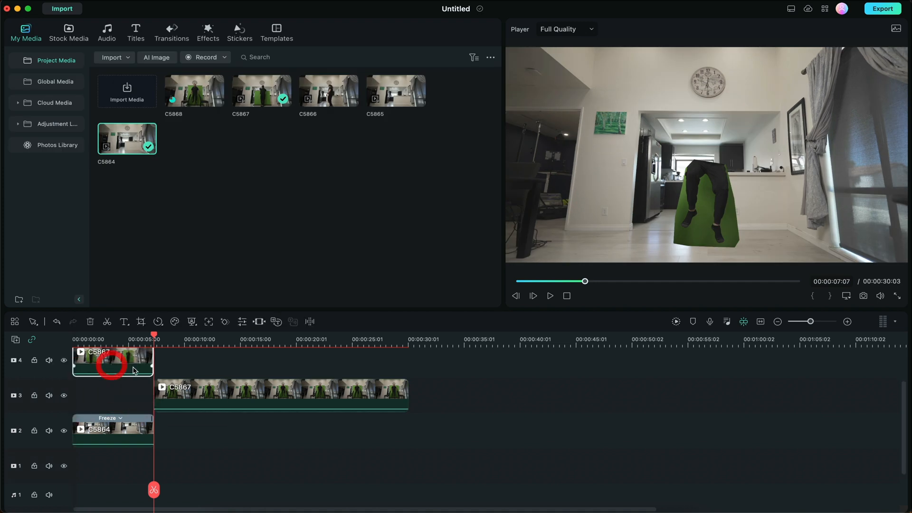
pyautogui.moveTo(168, 392); pyautogui.dragTo(84, 392)
pyautogui.click(92, 346)
pyautogui.click(108, 363)
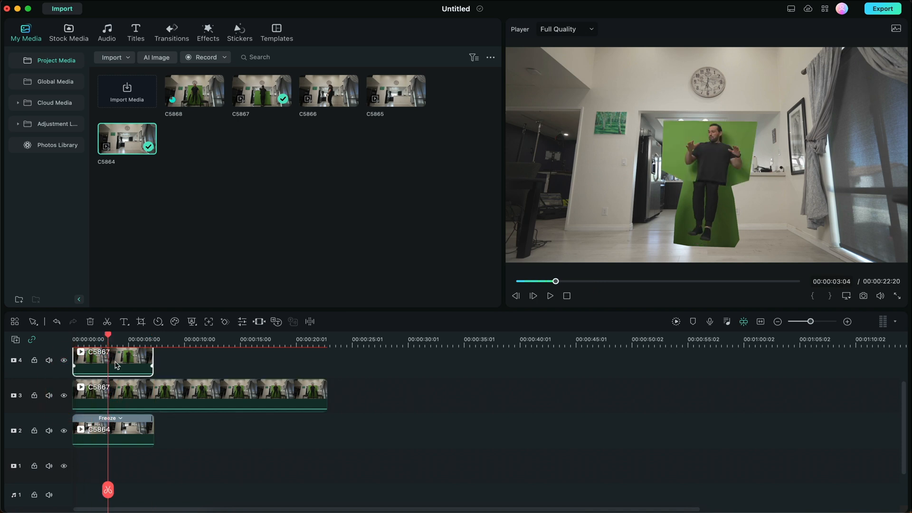
pyautogui.click(139, 323)
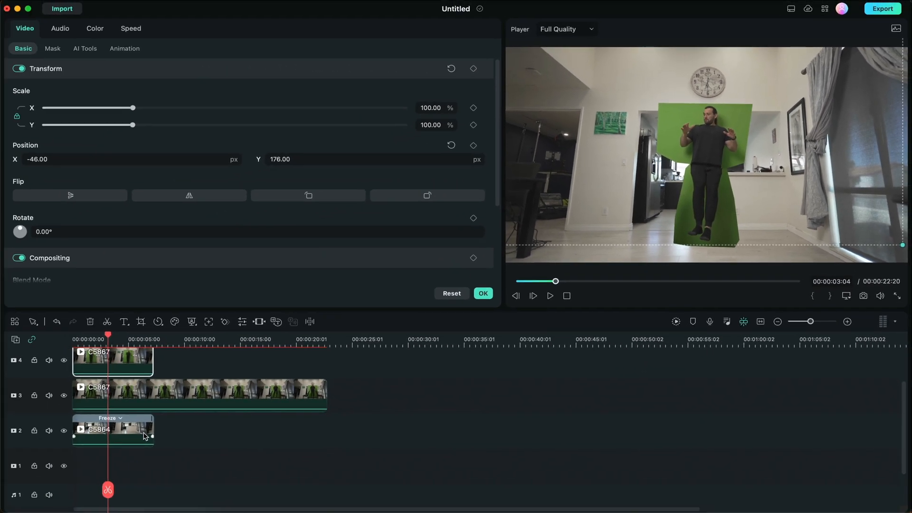
# - Move the C5864 freeze frame past the end of the masked clips and preview the combined body over black
pyautogui.moveTo(144, 436); pyautogui.dragTo(387, 424)
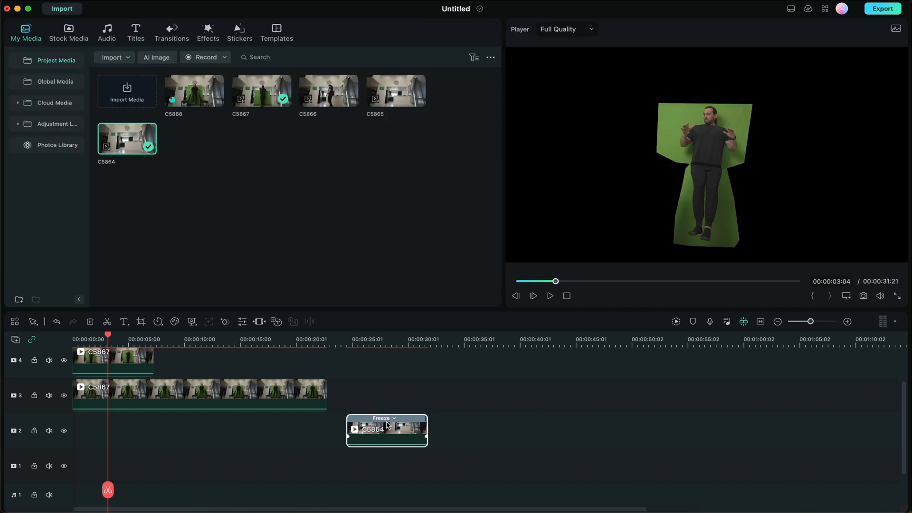
pyautogui.click(89, 339)
pyautogui.moveTo(88, 339)
pyautogui.mouseDown()
pyautogui.moveTo(44, 339)
pyautogui.moveTo(97, 339)
pyautogui.mouseUp()
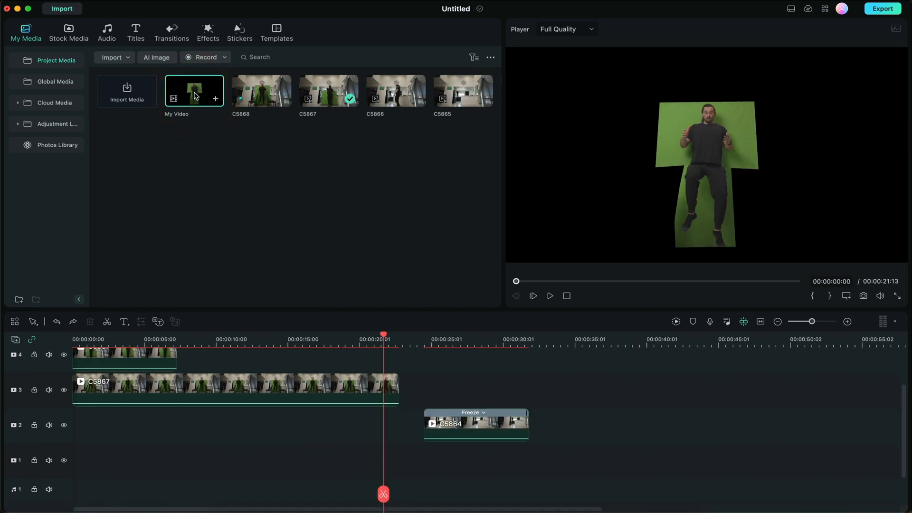
# - Move both C5867 clips later on the timeline and stack My Video on track 3 over the C5864 freeze frame at the start
pyautogui.moveTo(189, 367); pyautogui.dragTo(152, 391)
pyautogui.moveTo(130, 362); pyautogui.dragTo(539, 365)
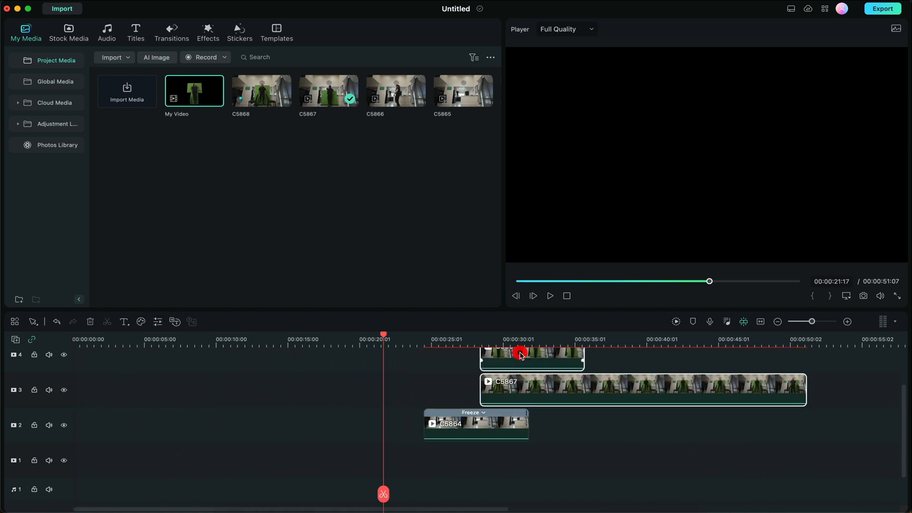
pyautogui.moveTo(469, 429); pyautogui.dragTo(114, 429)
pyautogui.moveTo(197, 91); pyautogui.dragTo(75, 382)
pyautogui.moveTo(175, 412); pyautogui.dragTo(383, 415)
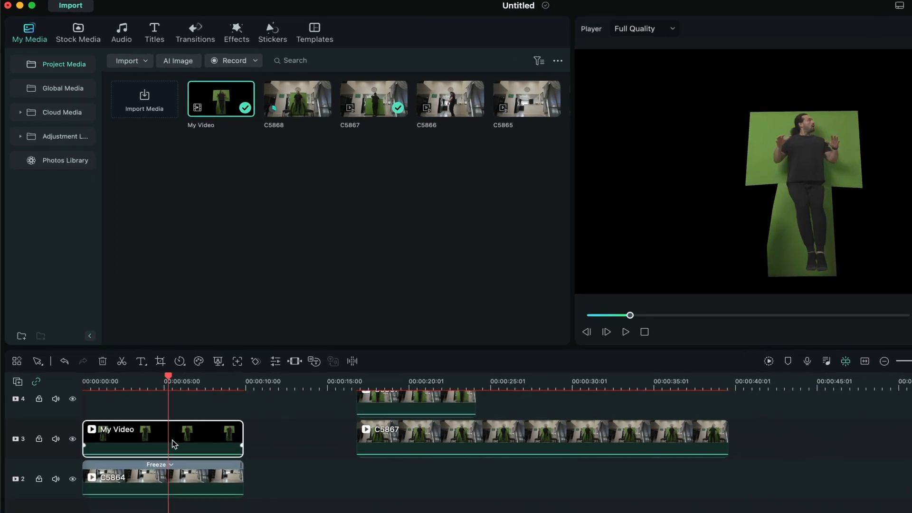
# - Draw a mask on My Video that follows the outline of the T-shaped green area around the man
pyautogui.doubleClick(153, 394)
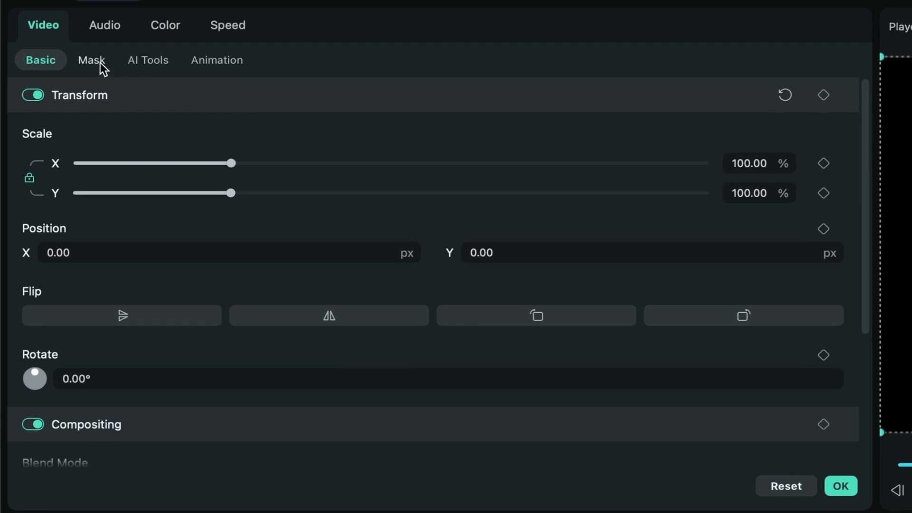
pyautogui.click(98, 61)
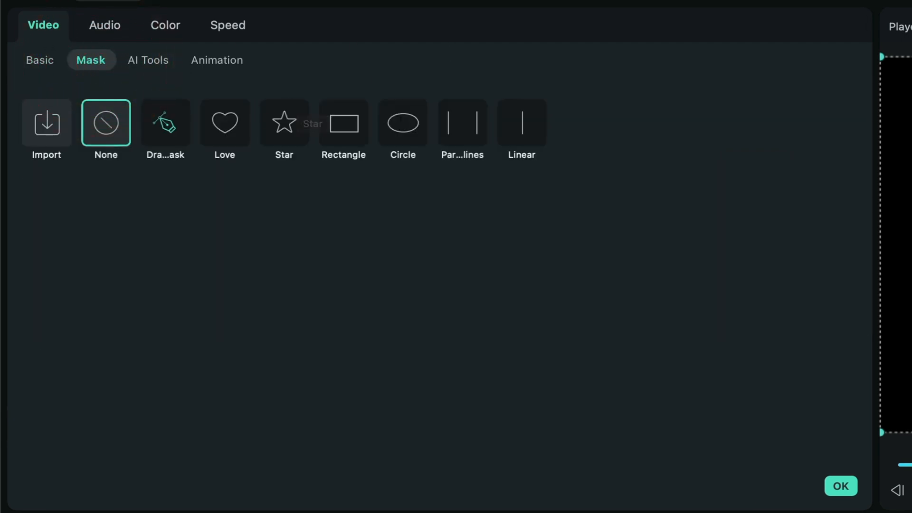
pyautogui.click(164, 125)
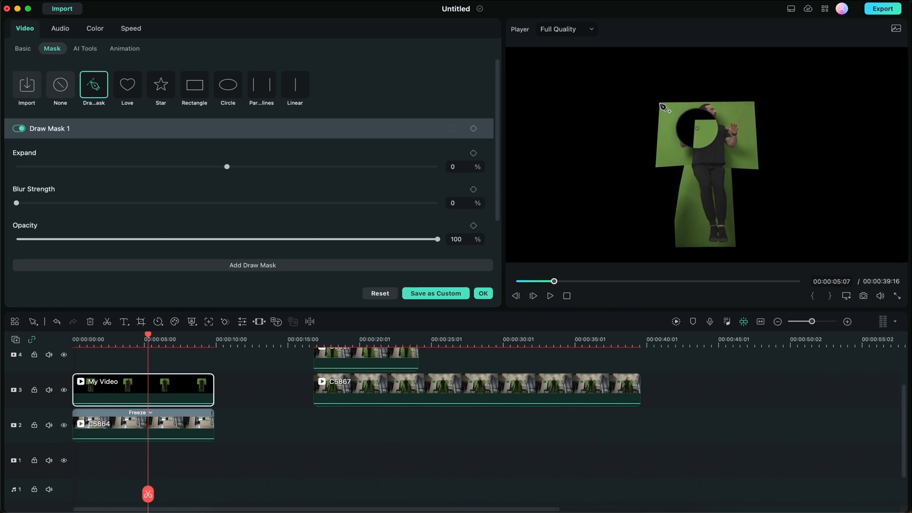
pyautogui.click(660, 104)
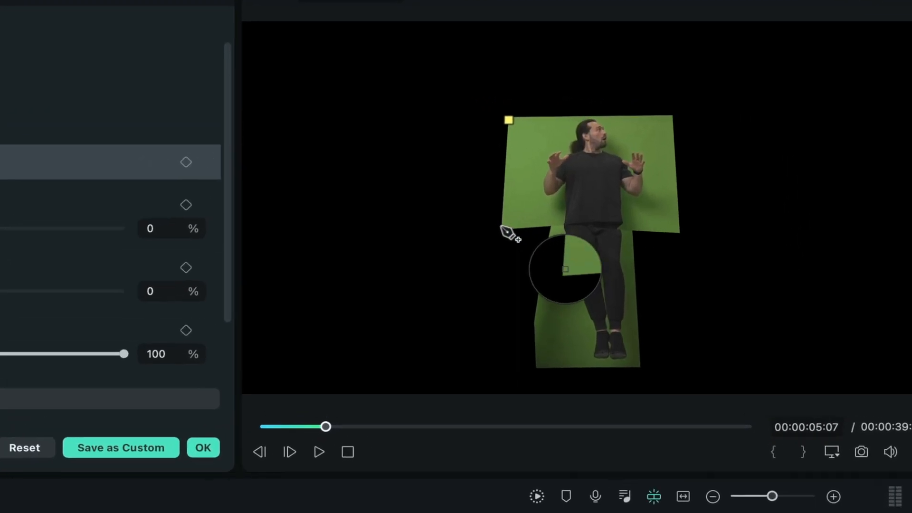
pyautogui.click(502, 228)
pyautogui.click(551, 227)
pyautogui.click(539, 366)
pyautogui.click(639, 370)
pyautogui.click(675, 119)
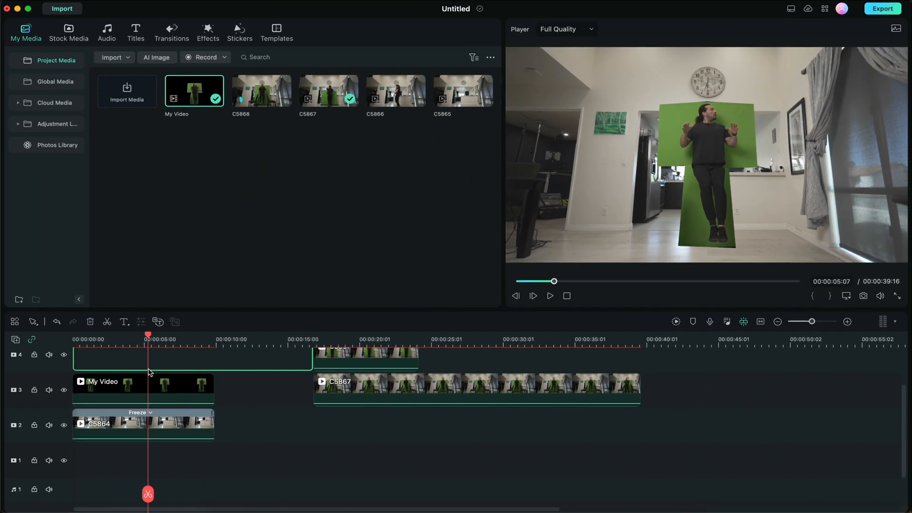
# - Enable Chroma Key on My Video with an Offset of 38, and pull the mask's lower corner in towards the feet
pyautogui.doubleClick(150, 391)
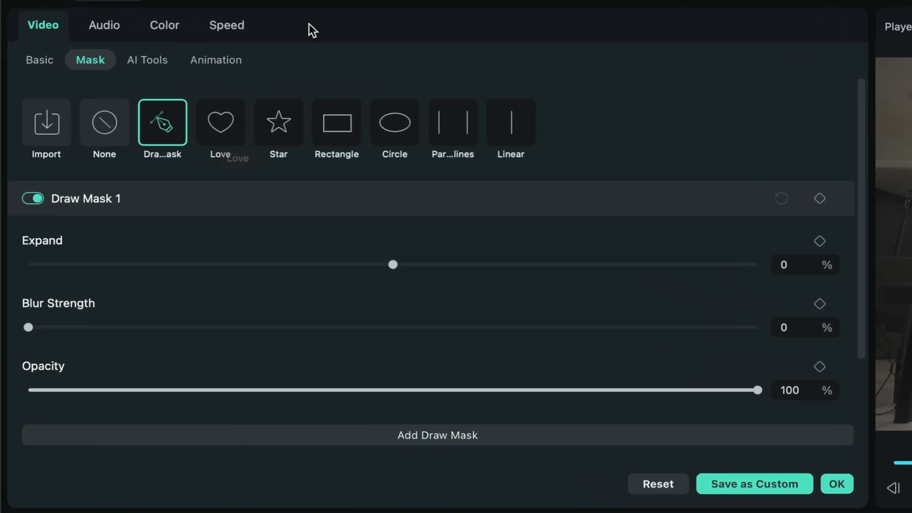
pyautogui.click(156, 61)
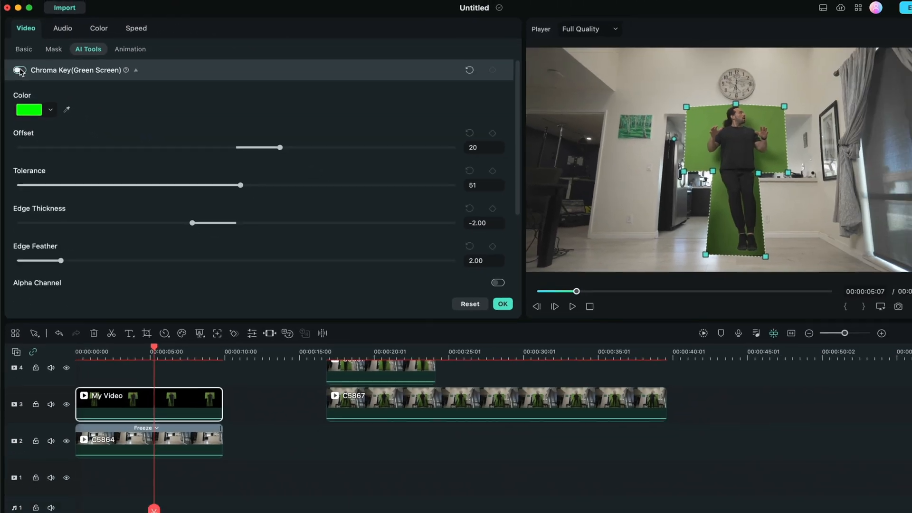
pyautogui.click(19, 71)
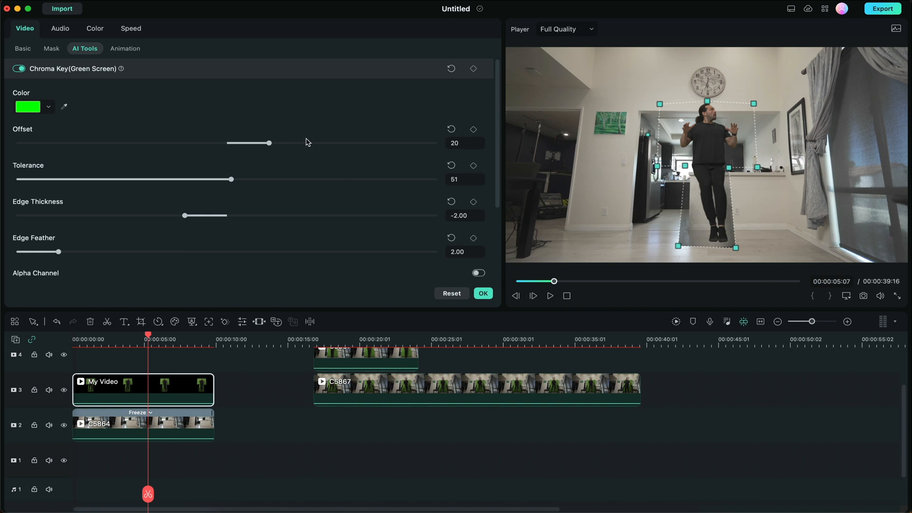
pyautogui.moveTo(270, 143)
pyautogui.mouseDown()
pyautogui.moveTo(238, 143)
pyautogui.moveTo(304, 141)
pyautogui.mouseUp()
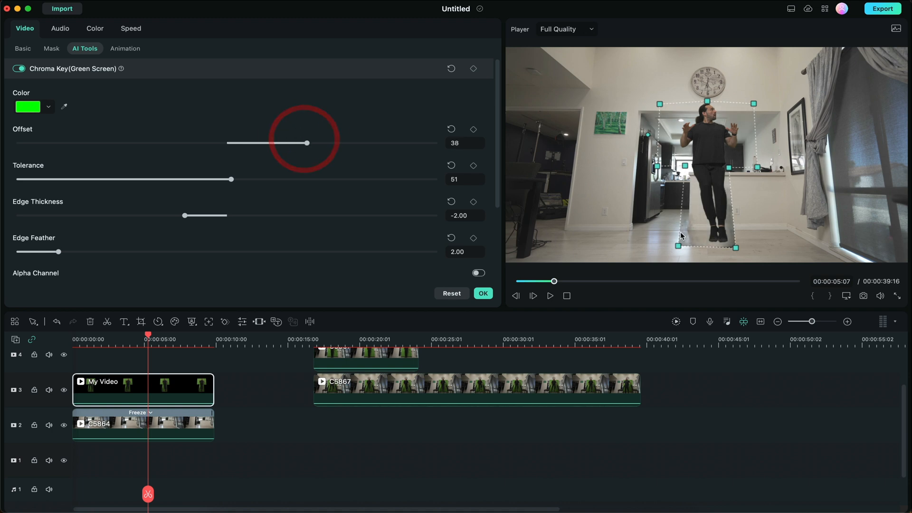
pyautogui.click(732, 246)
pyautogui.moveTo(678, 246); pyautogui.dragTo(694, 234)
# - Scale the My Video clip up uniformly to 121.48% so that the man appears larger in the frame
pyautogui.click(145, 382)
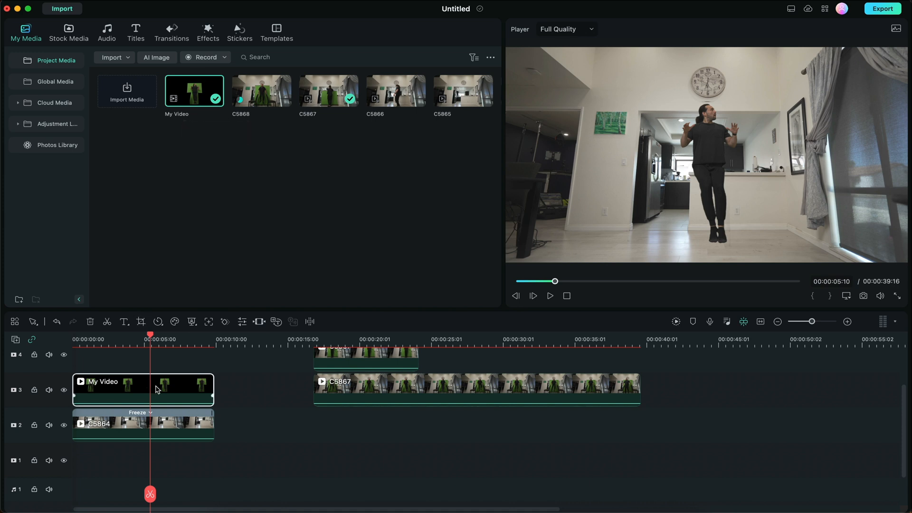
pyautogui.doubleClick(157, 390)
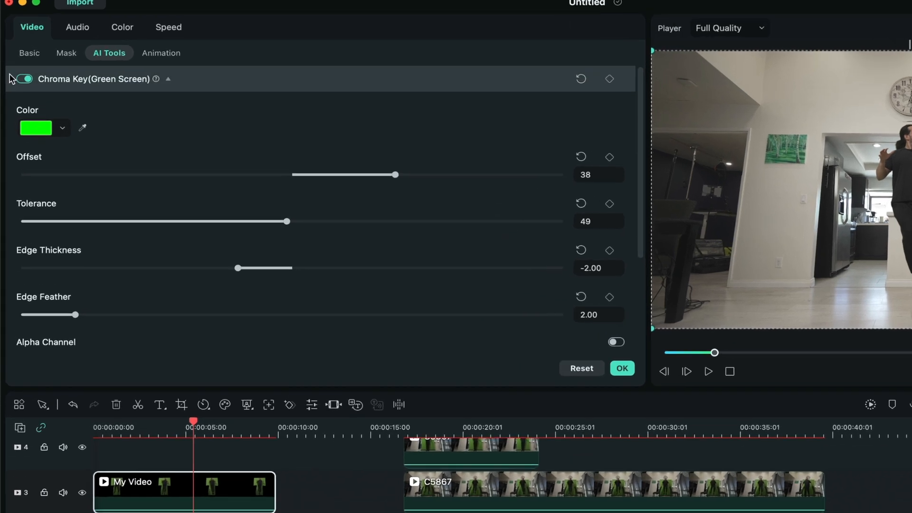
pyautogui.click(19, 44)
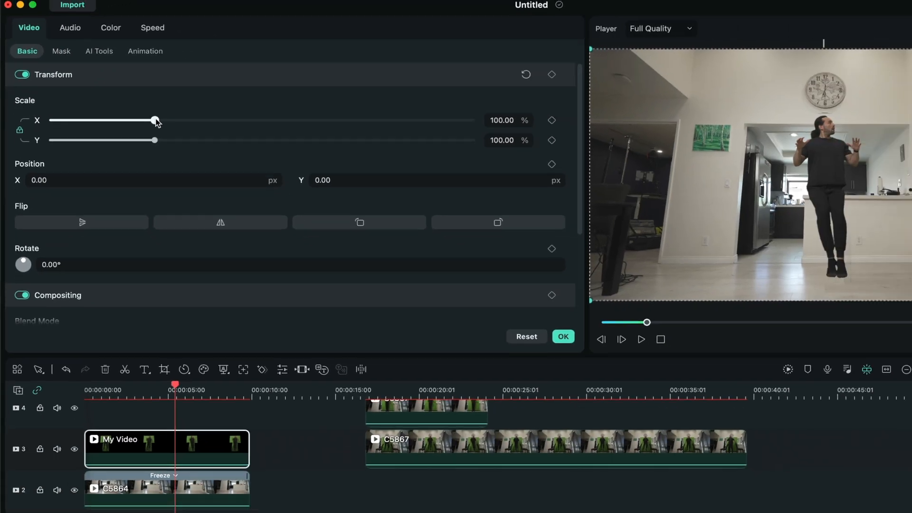
pyautogui.moveTo(155, 120)
pyautogui.mouseDown()
pyautogui.moveTo(178, 116)
pyautogui.moveTo(154, 108)
pyautogui.mouseUp()
# - Add a position keyframe to My Video at 00:00:05:00 and adjust its vertical position
pyautogui.click(144, 337)
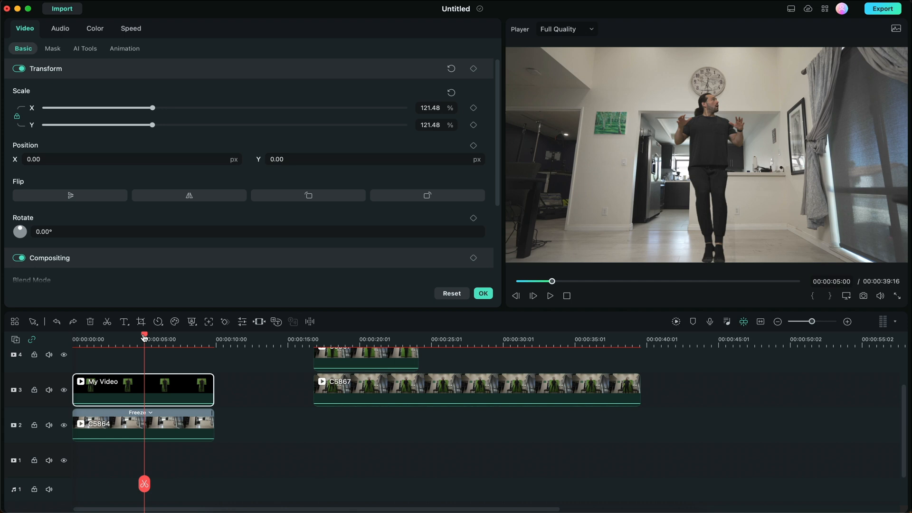
pyautogui.click(473, 145)
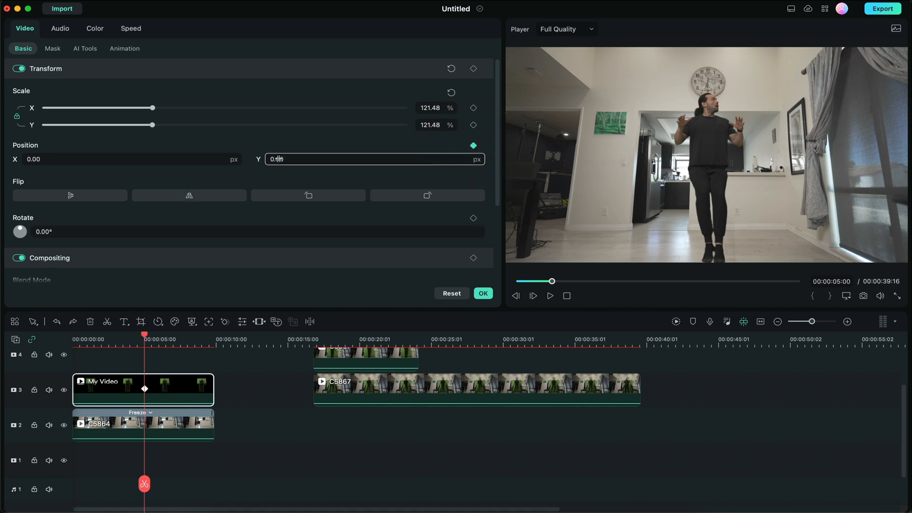
pyautogui.moveTo(276, 177); pyautogui.dragTo(334, 164)
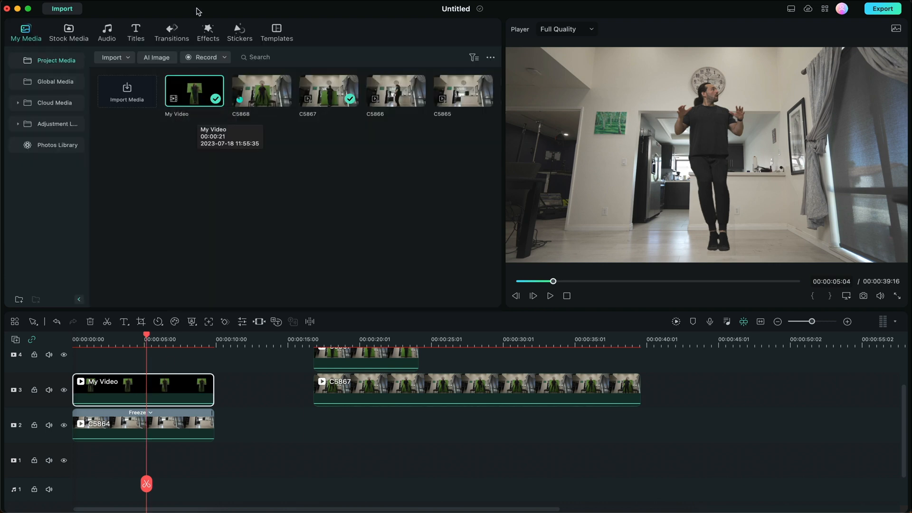
# - Search the effects library for "mild" and choose the first result, and open the mask settings of the My Video clip
pyautogui.click(210, 35)
pyautogui.click(150, 57)
pyautogui.write('mild')
pyautogui.click(122, 92)
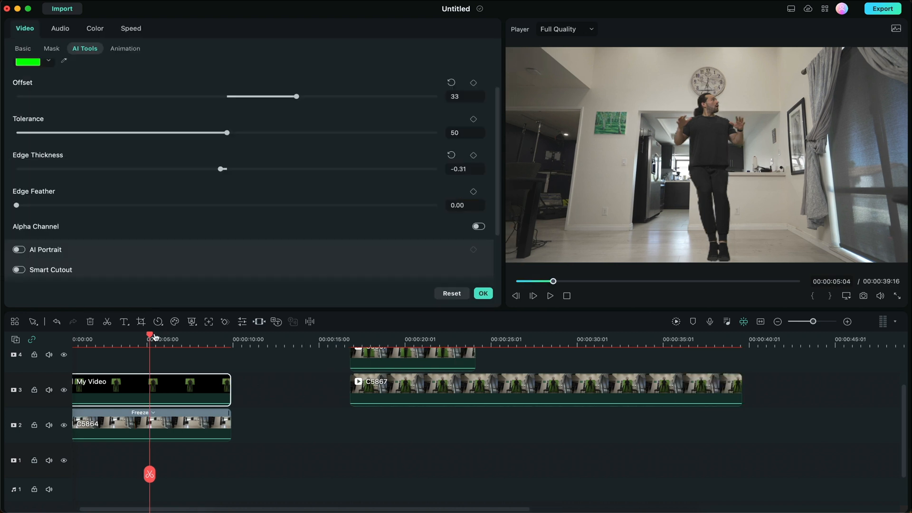
pyautogui.click(52, 50)
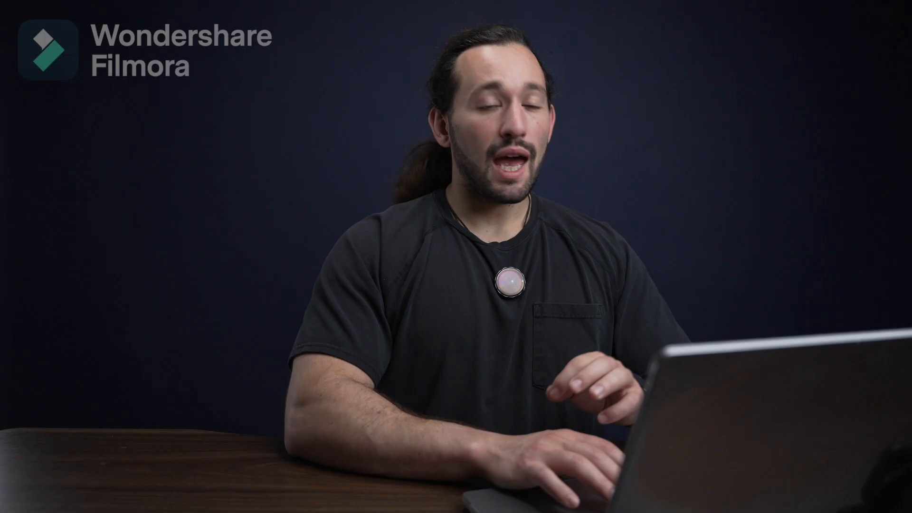